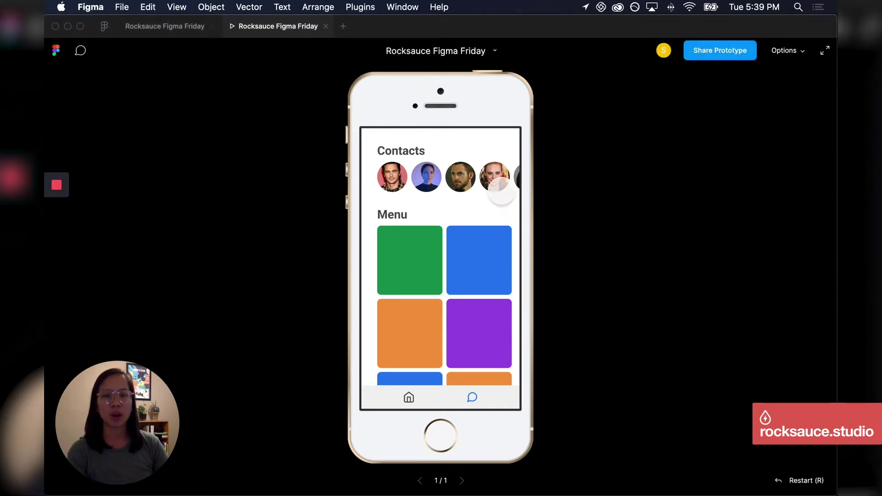
pyautogui.hscroll(5, 501, 190)
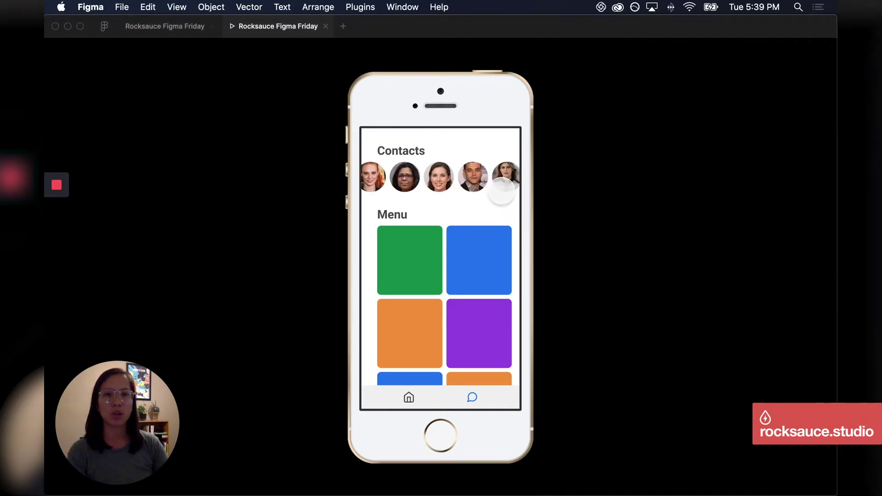
pyautogui.scroll(-5, 477, 303)
pyautogui.scroll(-3, 477, 303)
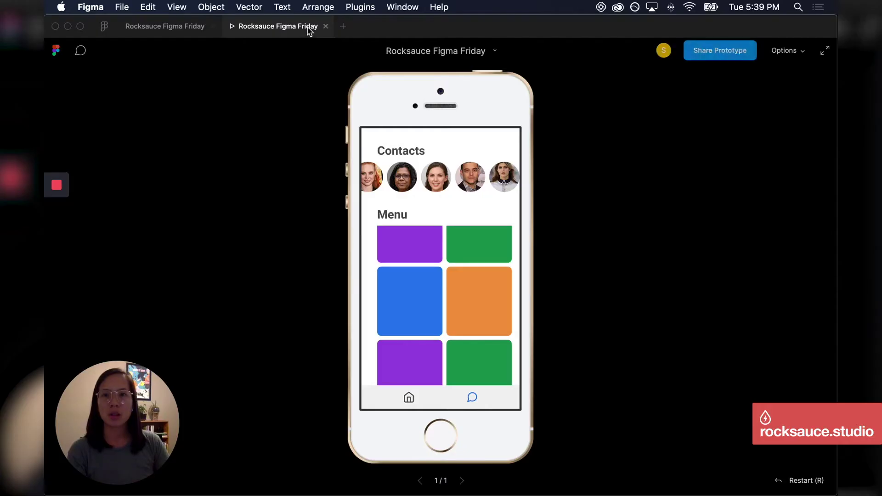
# Leave the prototype preview and return to the Rocksauce Figma Friday design file.
pyautogui.click(326, 28)
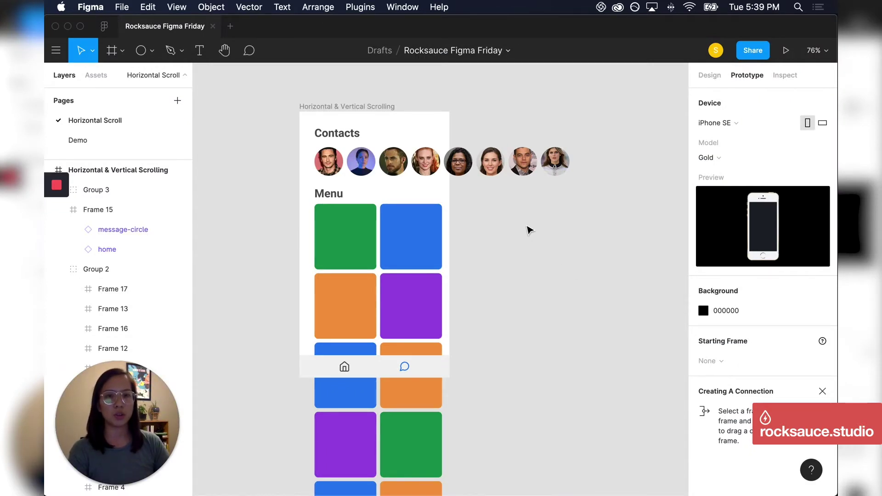
# Select the contacts avatar row (Group 3) and bring up its context menu.
pyautogui.click(422, 178)
pyautogui.click(427, 174)
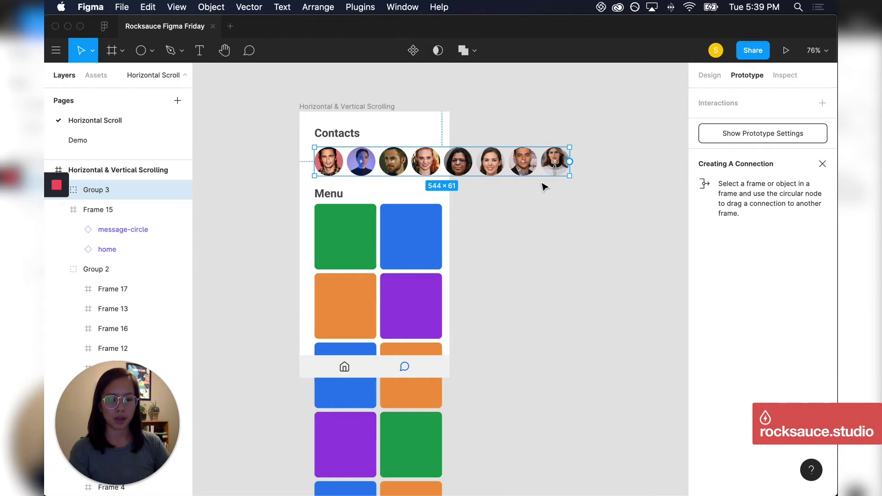
pyautogui.moveTo(125, 189)
pyautogui.rightClick(548, 174)
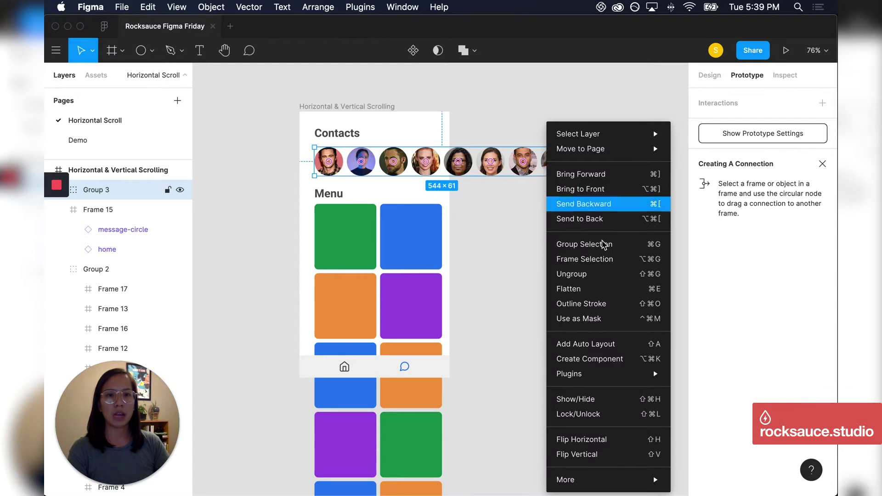
# Frame the avatar row, set its overflow to Horizontal Scrolling, and narrow it to screen width.
pyautogui.click(613, 261)
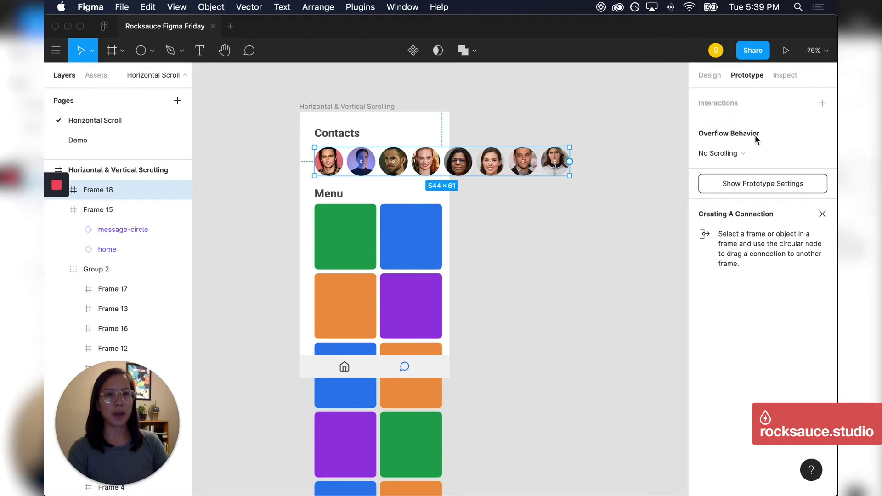
pyautogui.click(741, 153)
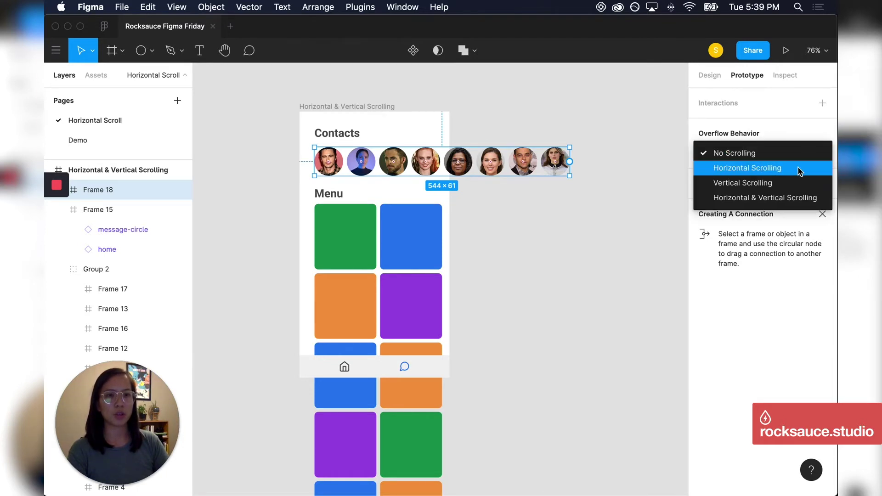
pyautogui.click(800, 171)
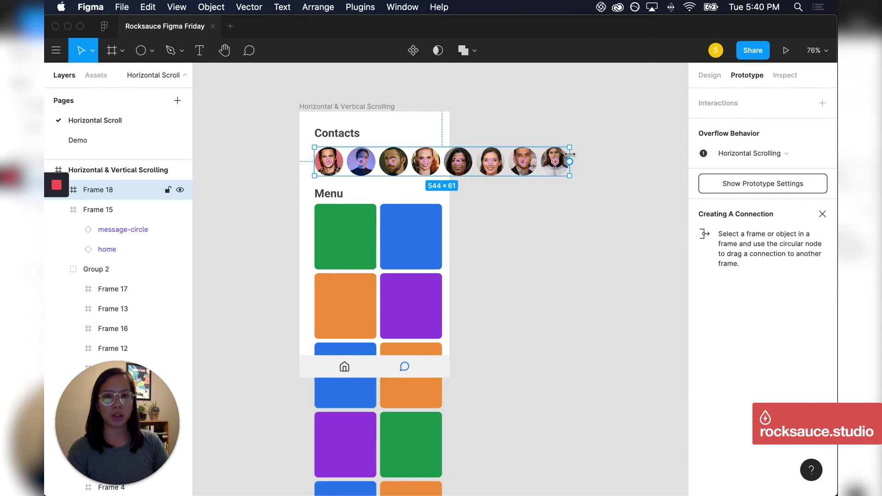
pyautogui.moveTo(570, 154); pyautogui.dragTo(452, 163)
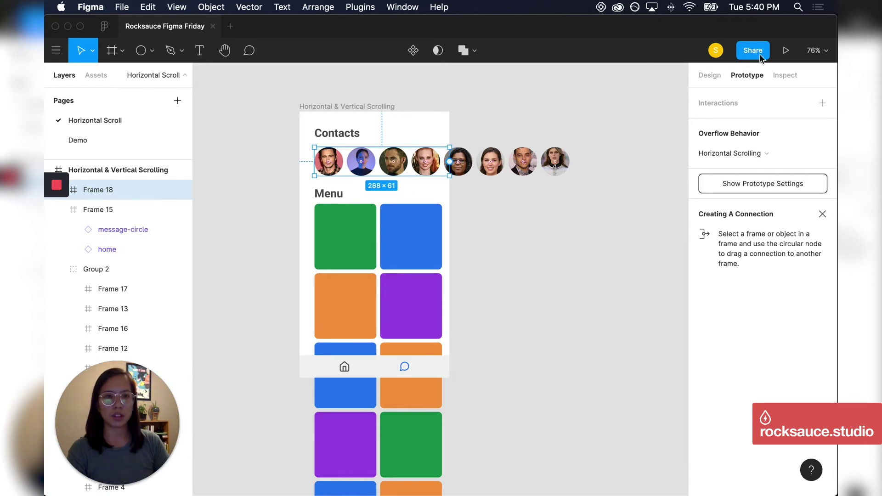
# Select the Horizontal & Vertical Scrolling phone screen frame.
pyautogui.click(337, 106)
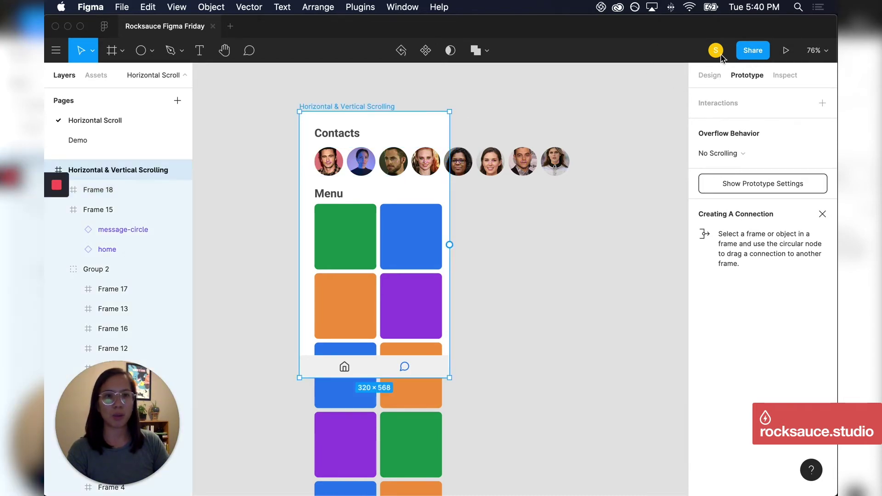
# Present the prototype, swipe the avatar row sideways, then return and select the menu tile group.
pyautogui.click(786, 50)
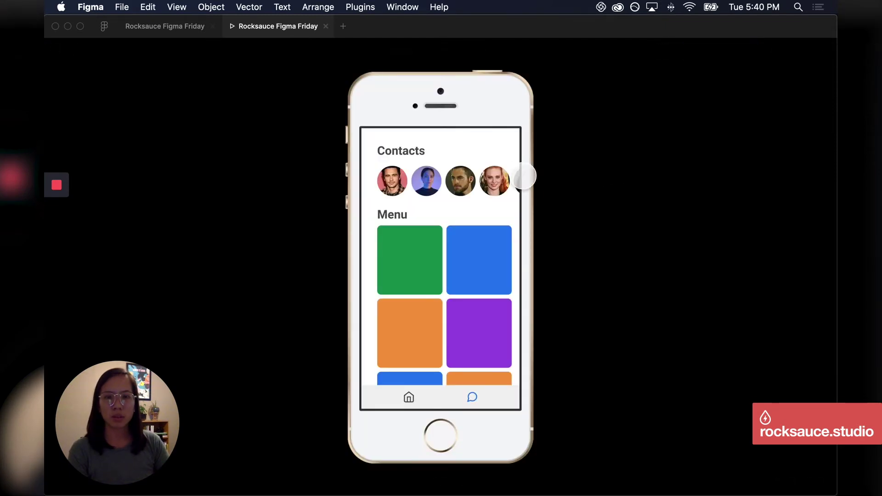
pyautogui.moveTo(524, 177); pyautogui.dragTo(421, 181)
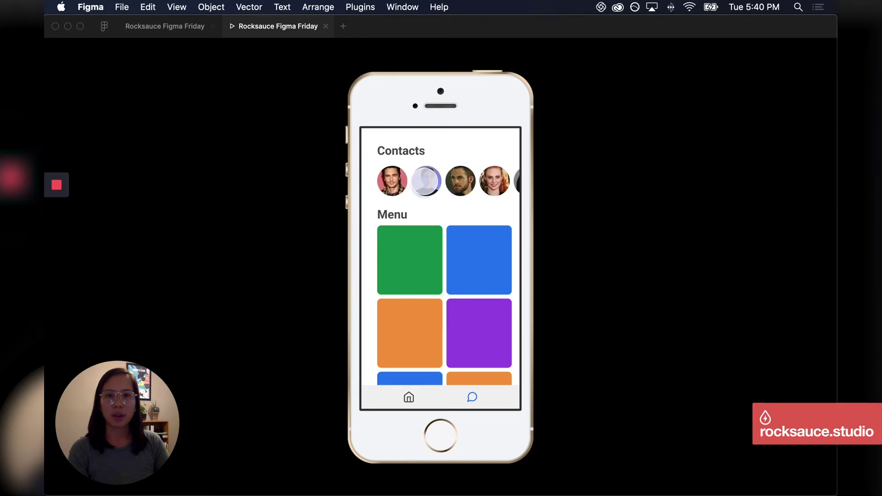
pyautogui.click(164, 26)
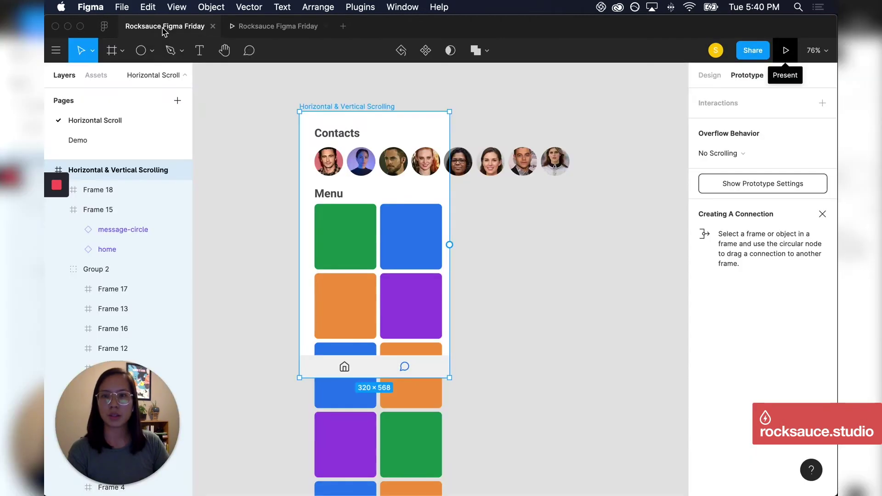
pyautogui.click(358, 232)
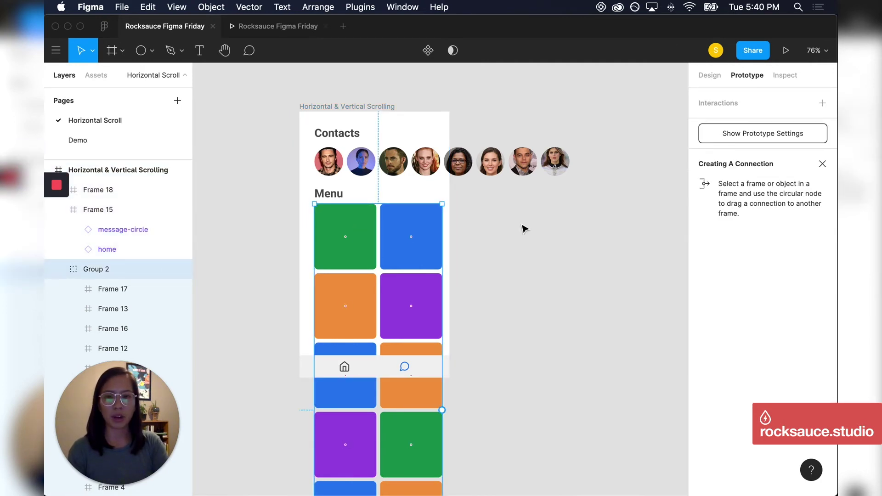
# Wrap the Group 2 menu tiles in a frame (Option+Cmd+G) with Vertical Scrolling overflow.
pyautogui.press('alt+super+g')
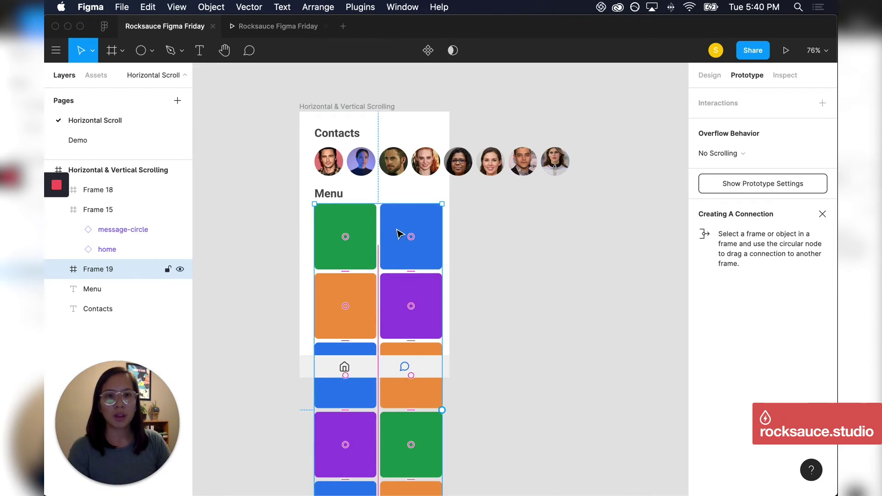
pyautogui.click(720, 153)
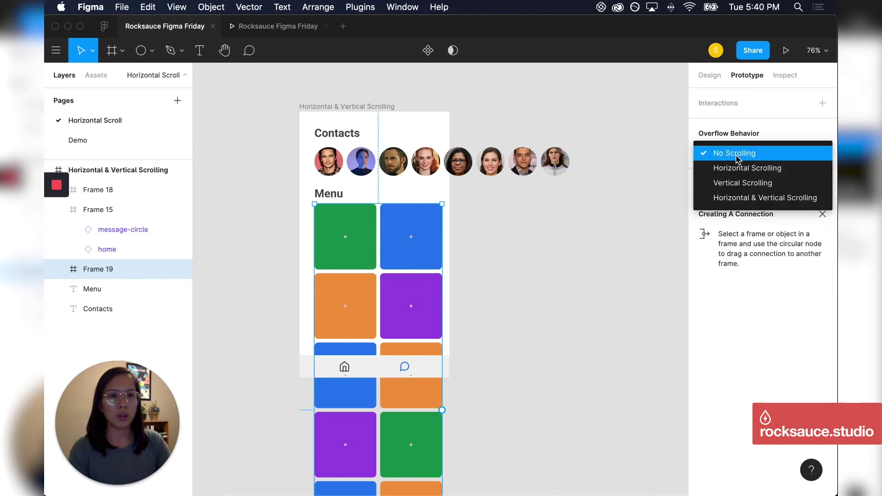
pyautogui.click(780, 183)
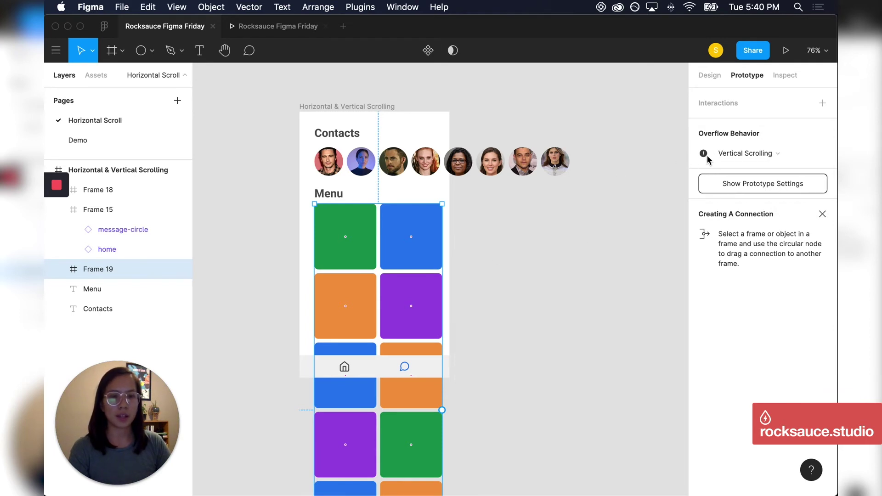
pyautogui.scroll(-8, 476, 376)
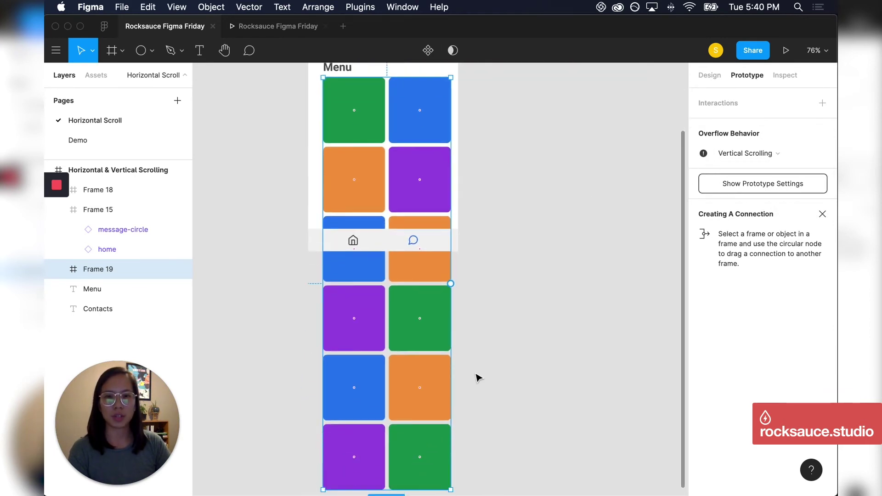
# Drag Frame 19's bottom edge up to the nav bar, making it 272 × 371.
pyautogui.moveTo(377, 429); pyautogui.dragTo(376, 190)
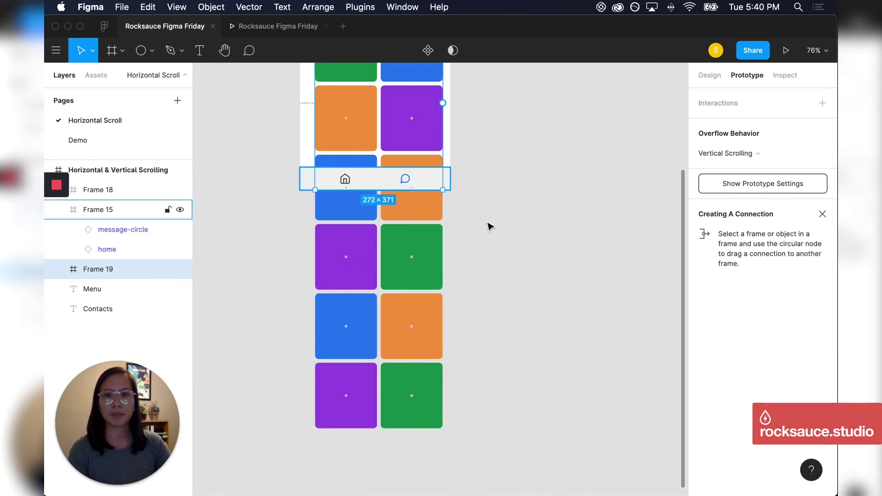
pyautogui.scroll(5, 489, 227)
pyautogui.scroll(1, 490, 226)
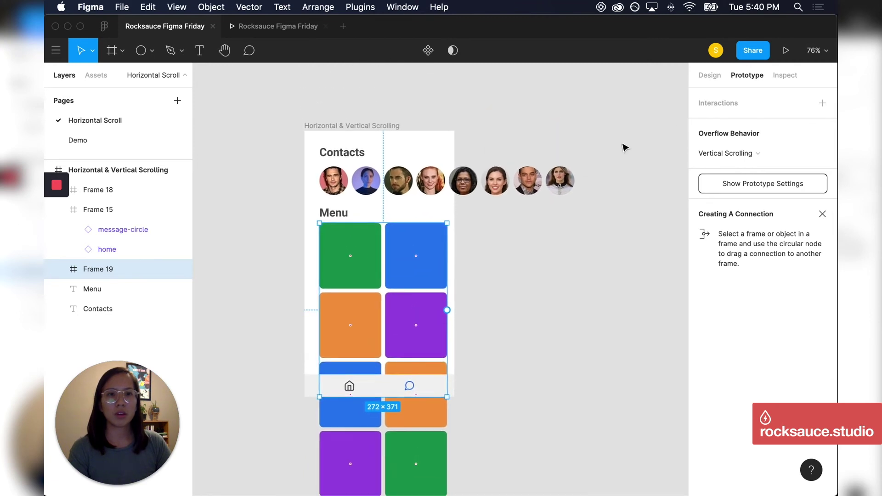
pyautogui.click(285, 28)
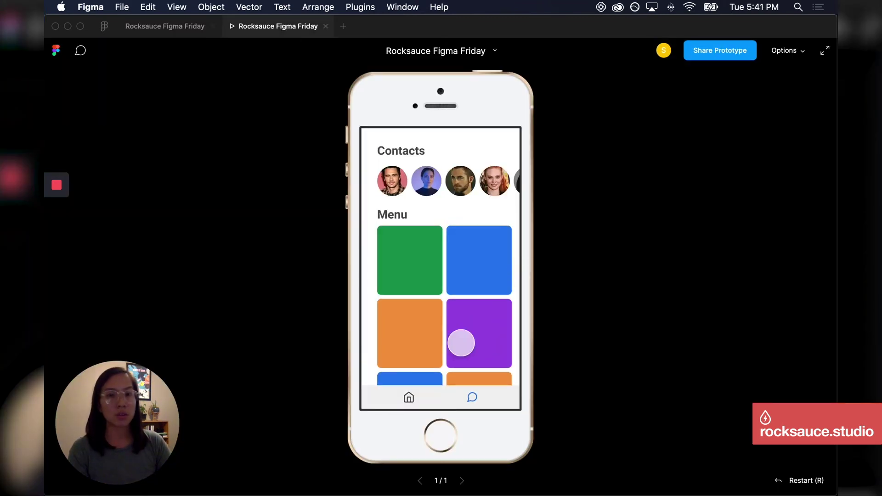
pyautogui.scroll(-2, 461, 343)
pyautogui.scroll(-5, 461, 343)
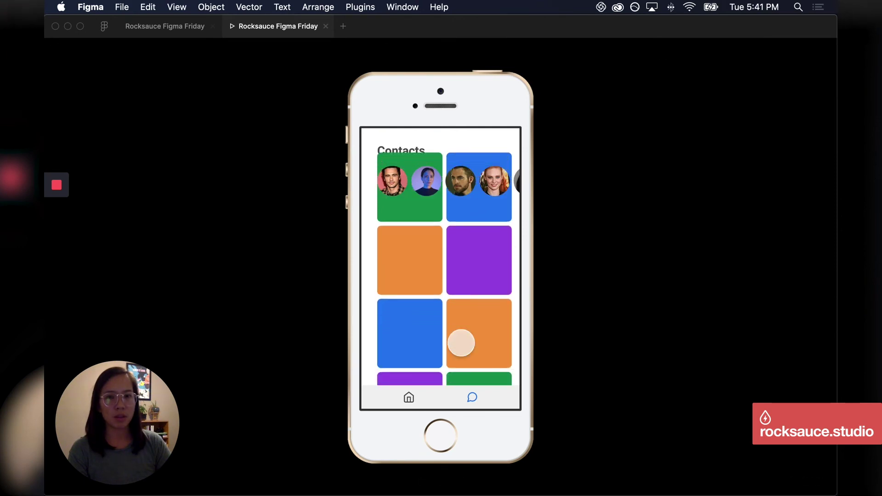
pyautogui.scroll(-3, 460, 343)
pyautogui.scroll(-3, 462, 343)
pyautogui.scroll(-3, 461, 342)
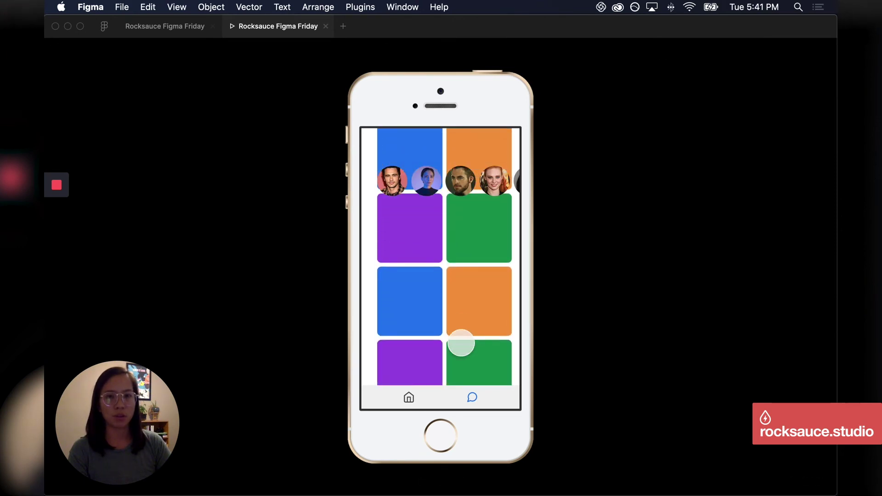
pyautogui.scroll(4, 461, 343)
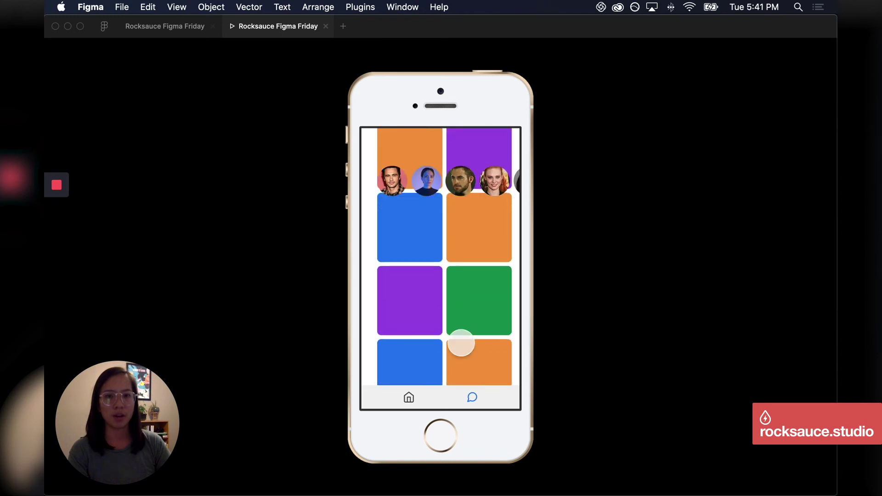
pyautogui.scroll(5, 461, 343)
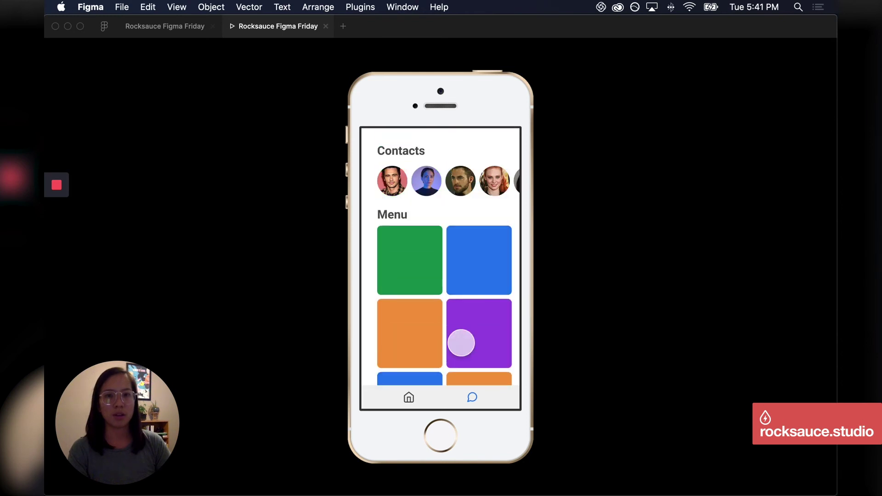
pyautogui.click(165, 26)
pyautogui.click(439, 283)
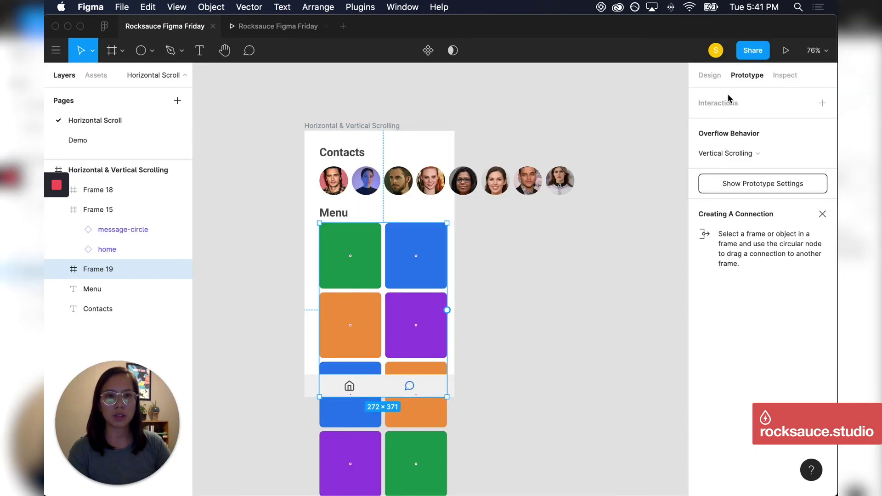
# Enable Clip content on Frame 19 and switch back to the prototype preview.
pyautogui.click(710, 75)
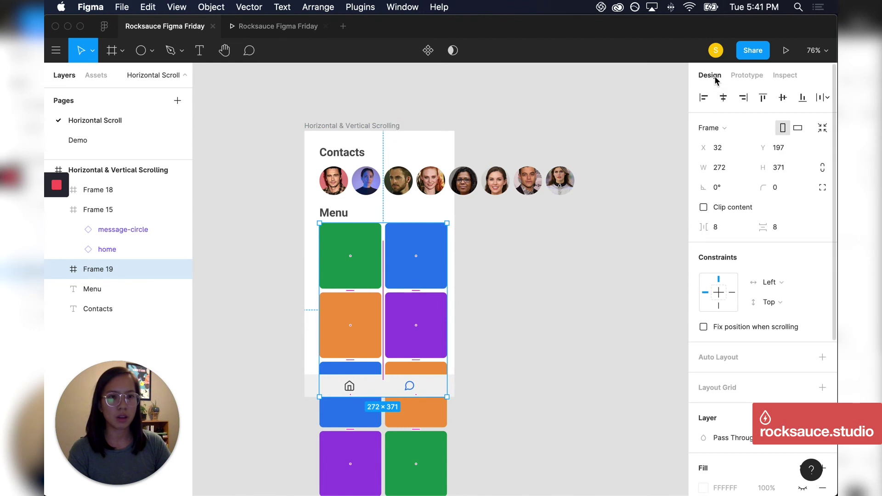
pyautogui.click(703, 207)
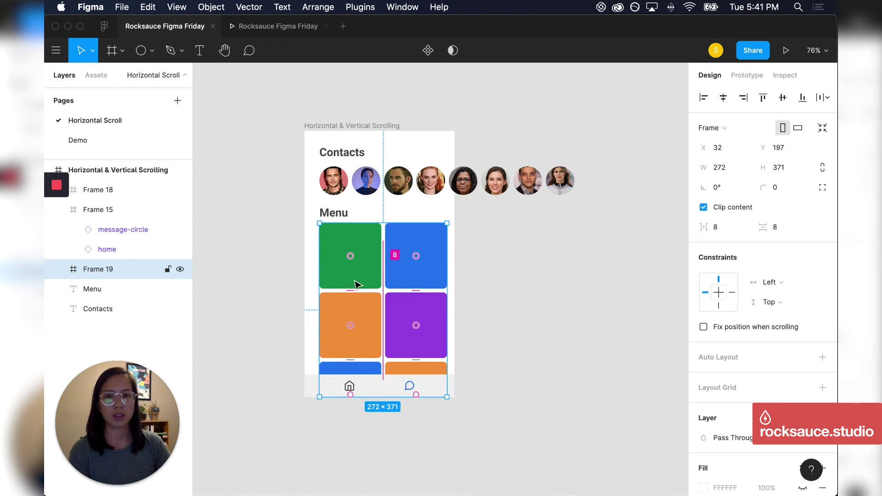
pyautogui.click(289, 29)
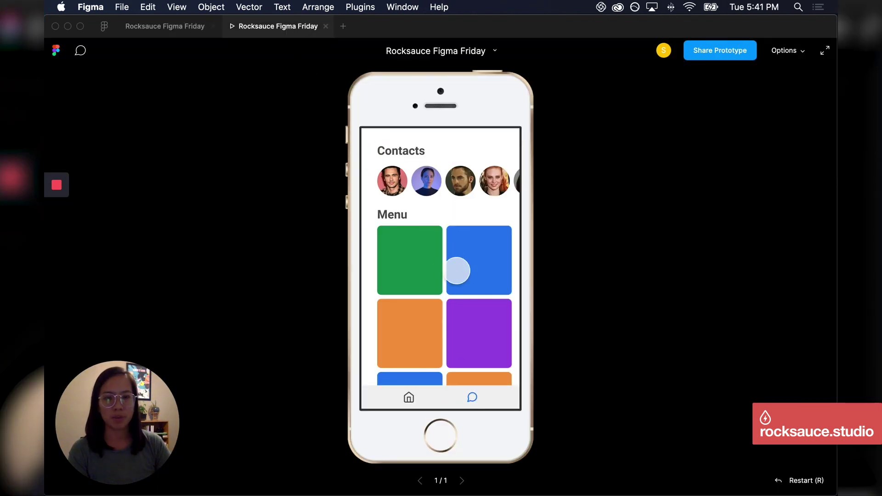
pyautogui.moveTo(452, 265); pyautogui.dragTo(457, 268)
pyautogui.scroll(-5, 458, 267)
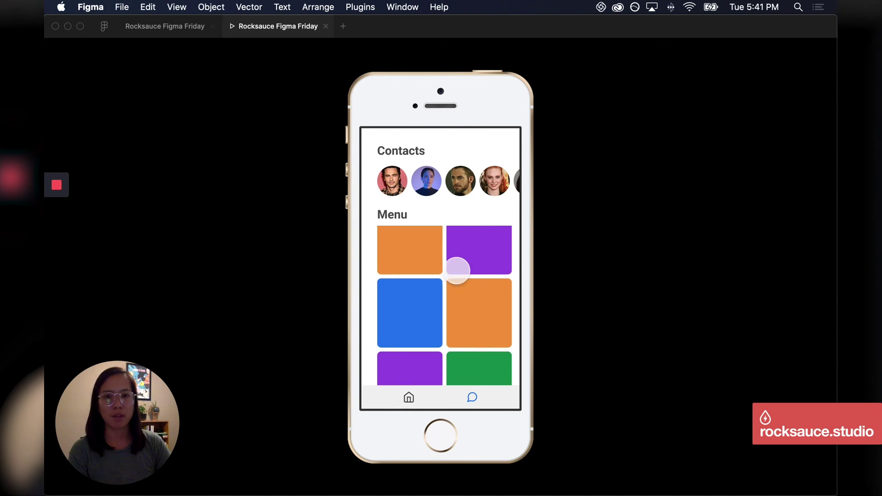
pyautogui.scroll(5, 458, 271)
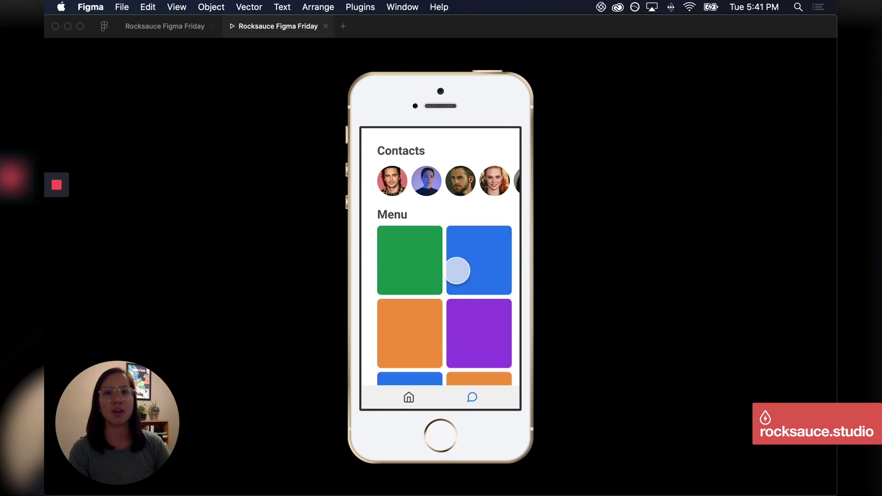